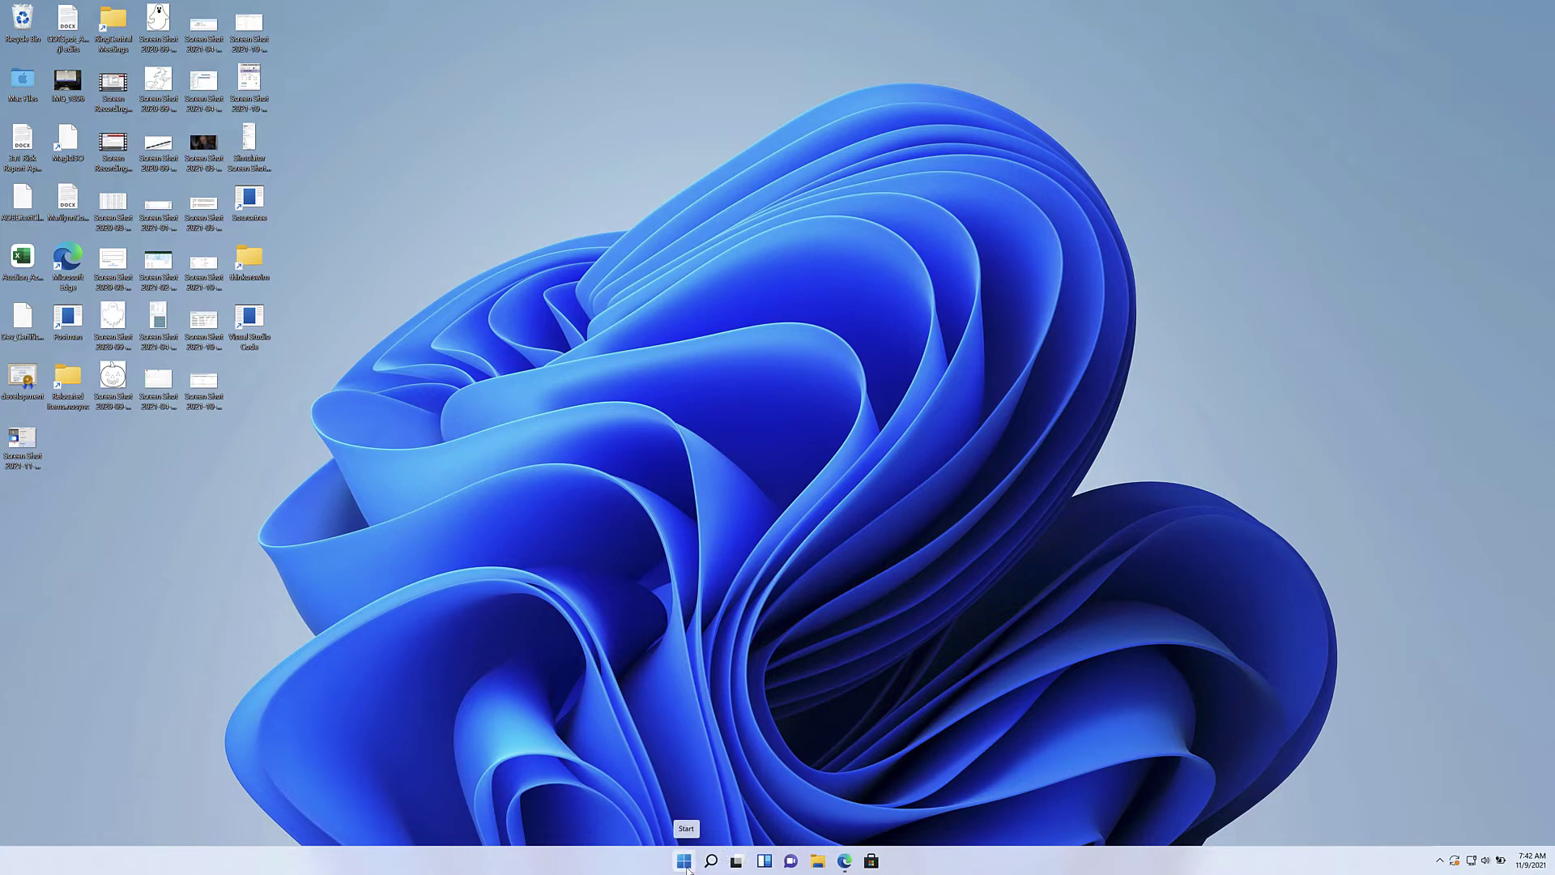
# Step: Open Settings from Start and go to the Apps > Optional features page
pyautogui.click(685, 863)
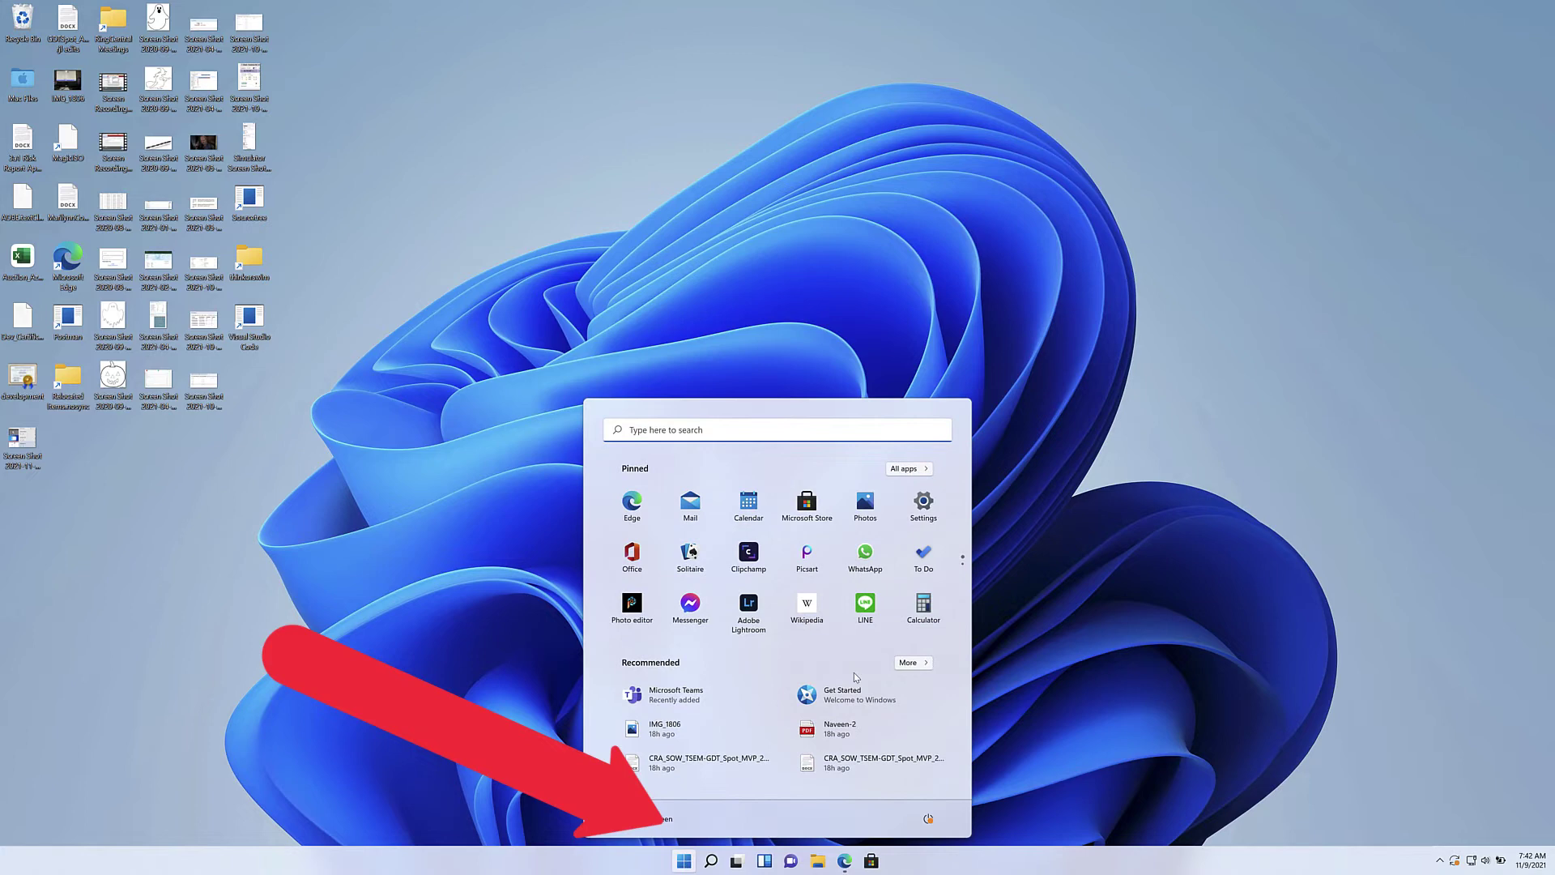
pyautogui.click(928, 509)
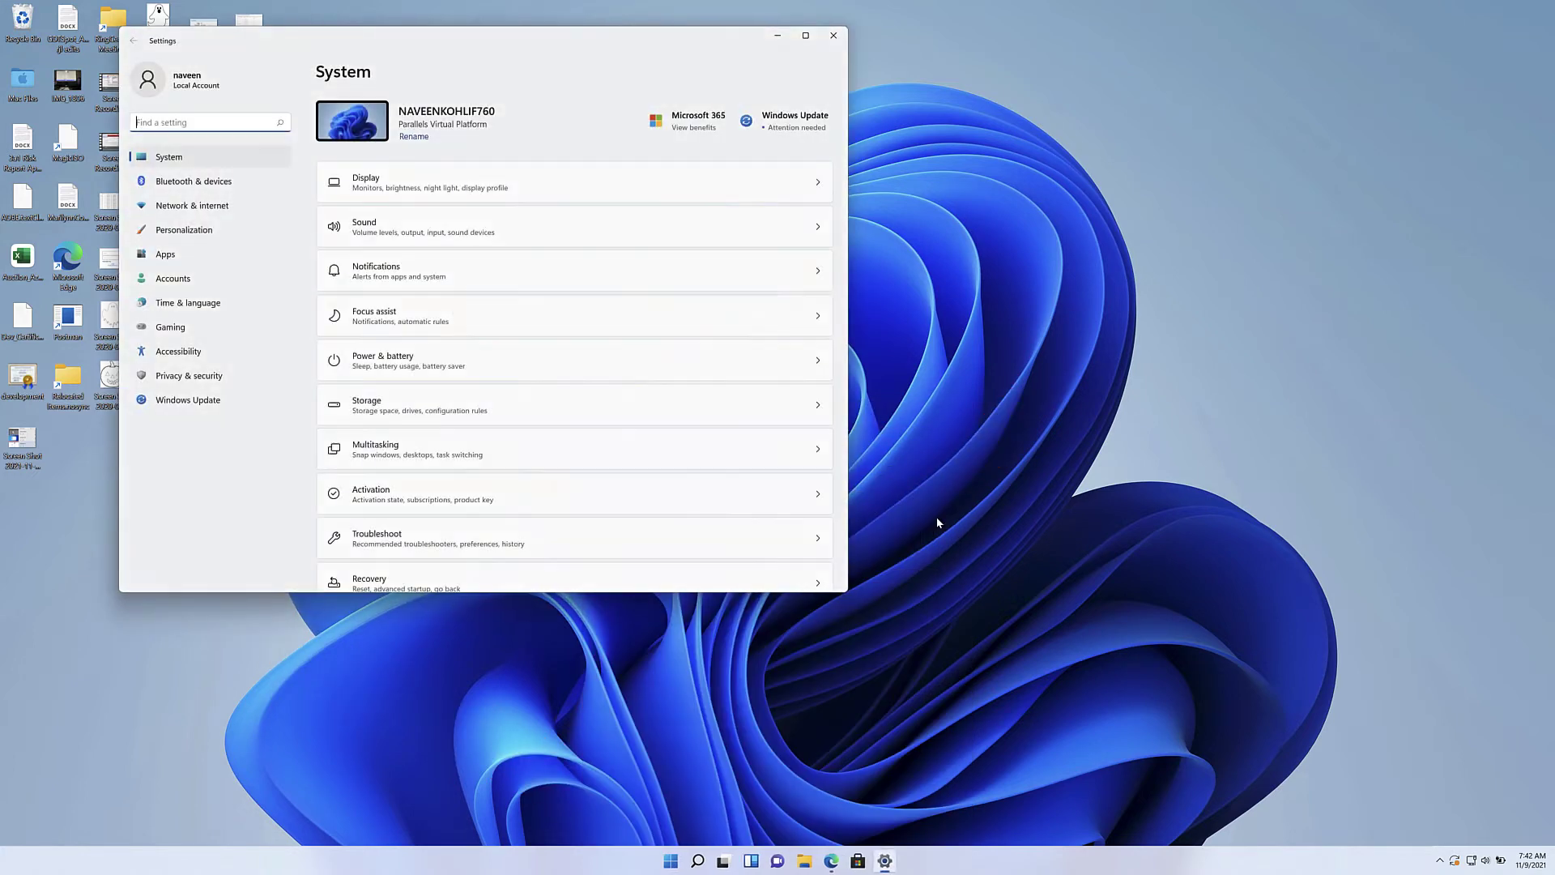
pyautogui.click(189, 263)
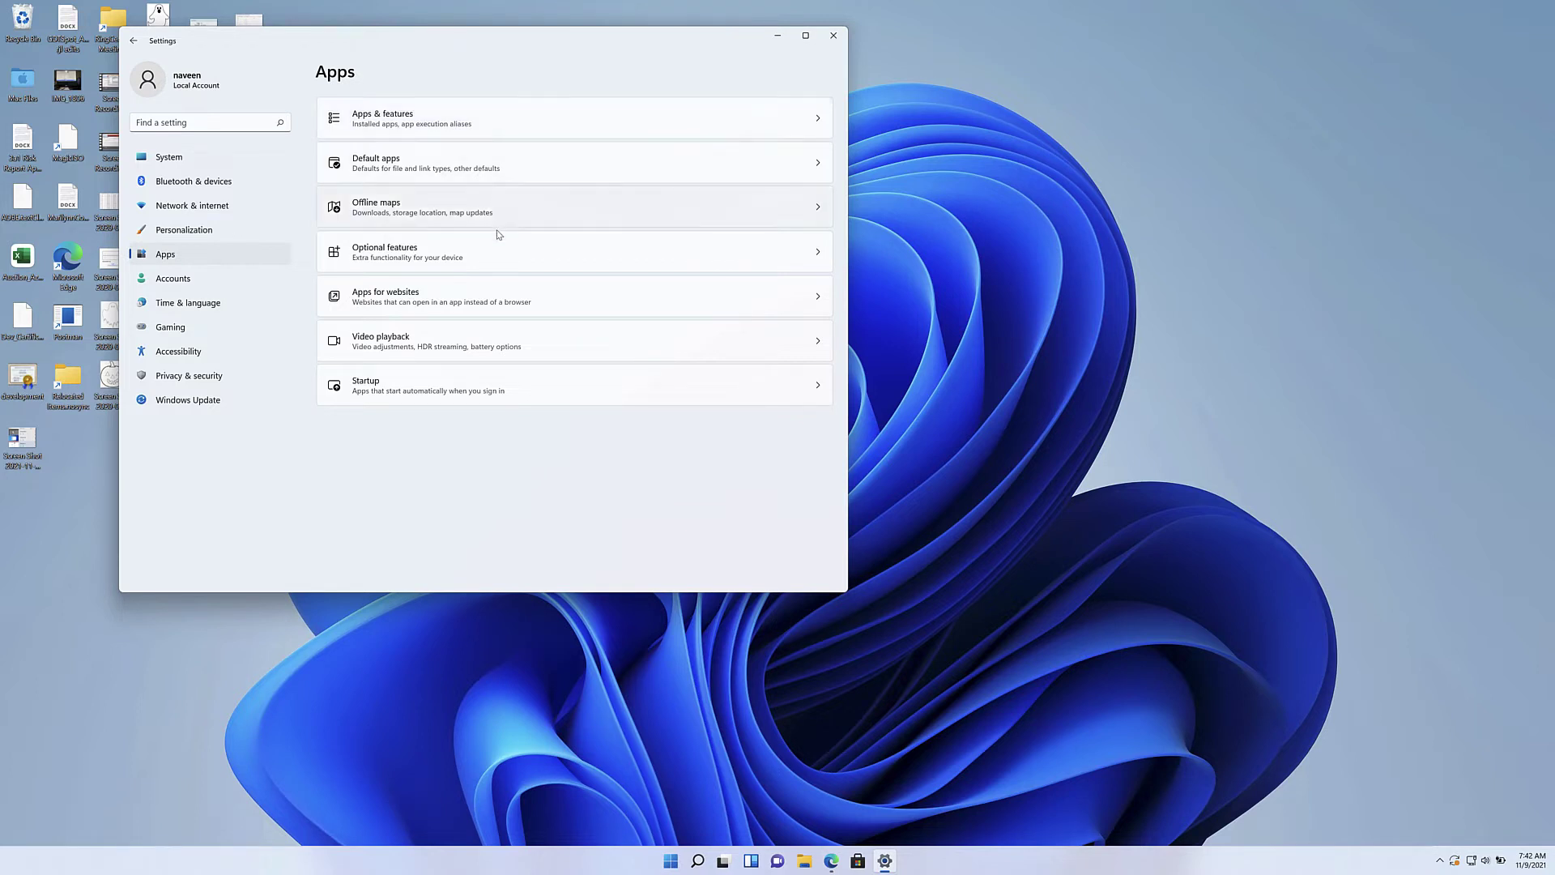
pyautogui.click(496, 250)
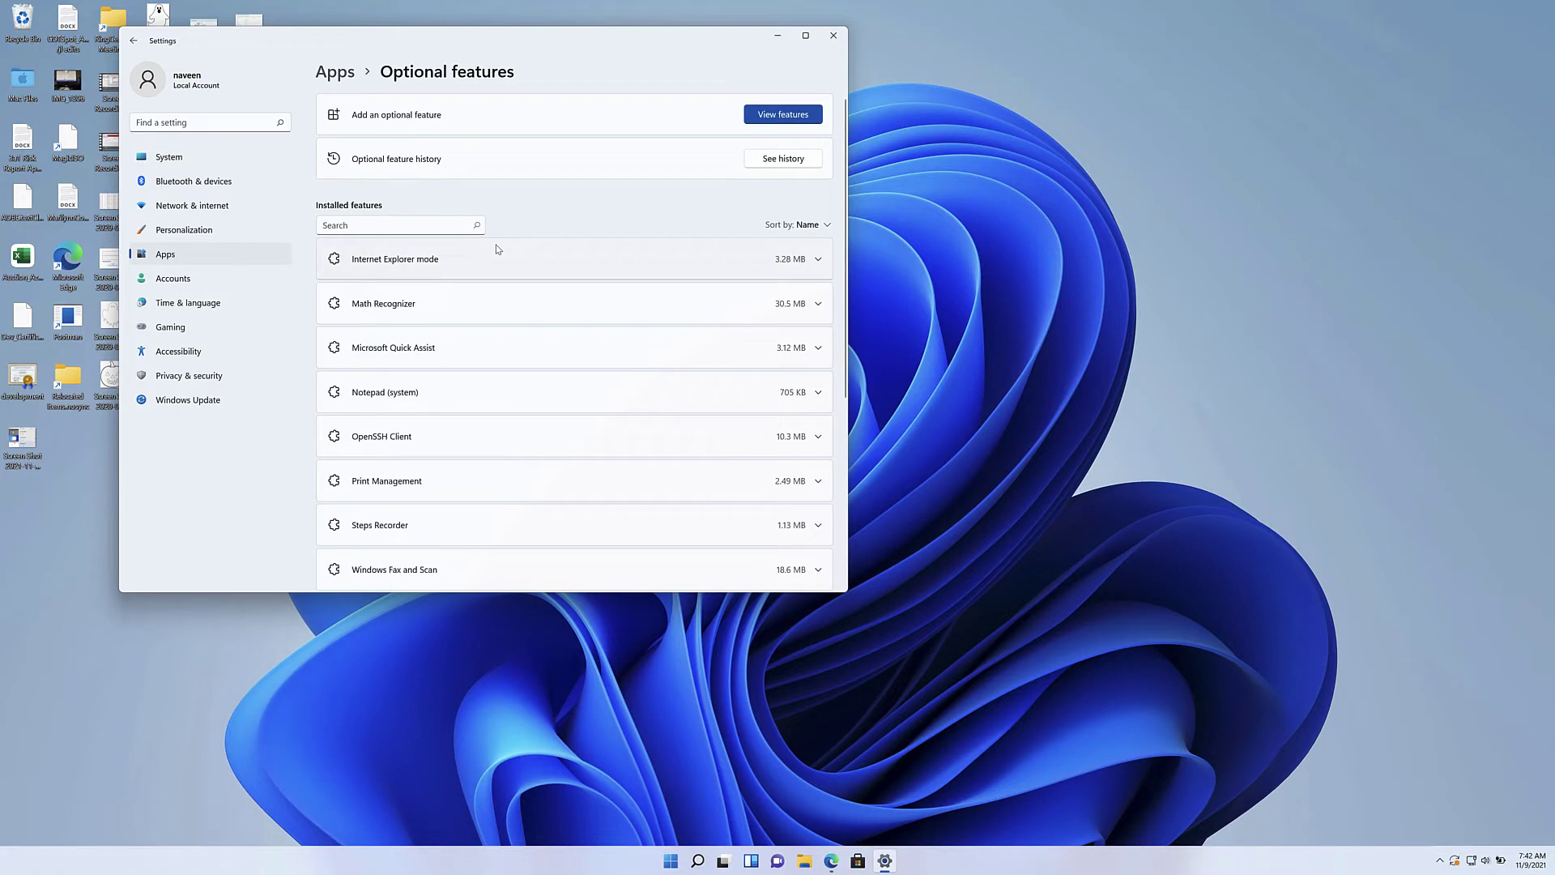
# Step: Launch More Windows features from the Related settings at the bottom of Optional features
pyautogui.scroll(-3, 542, 333)
pyautogui.scroll(3, 541, 333)
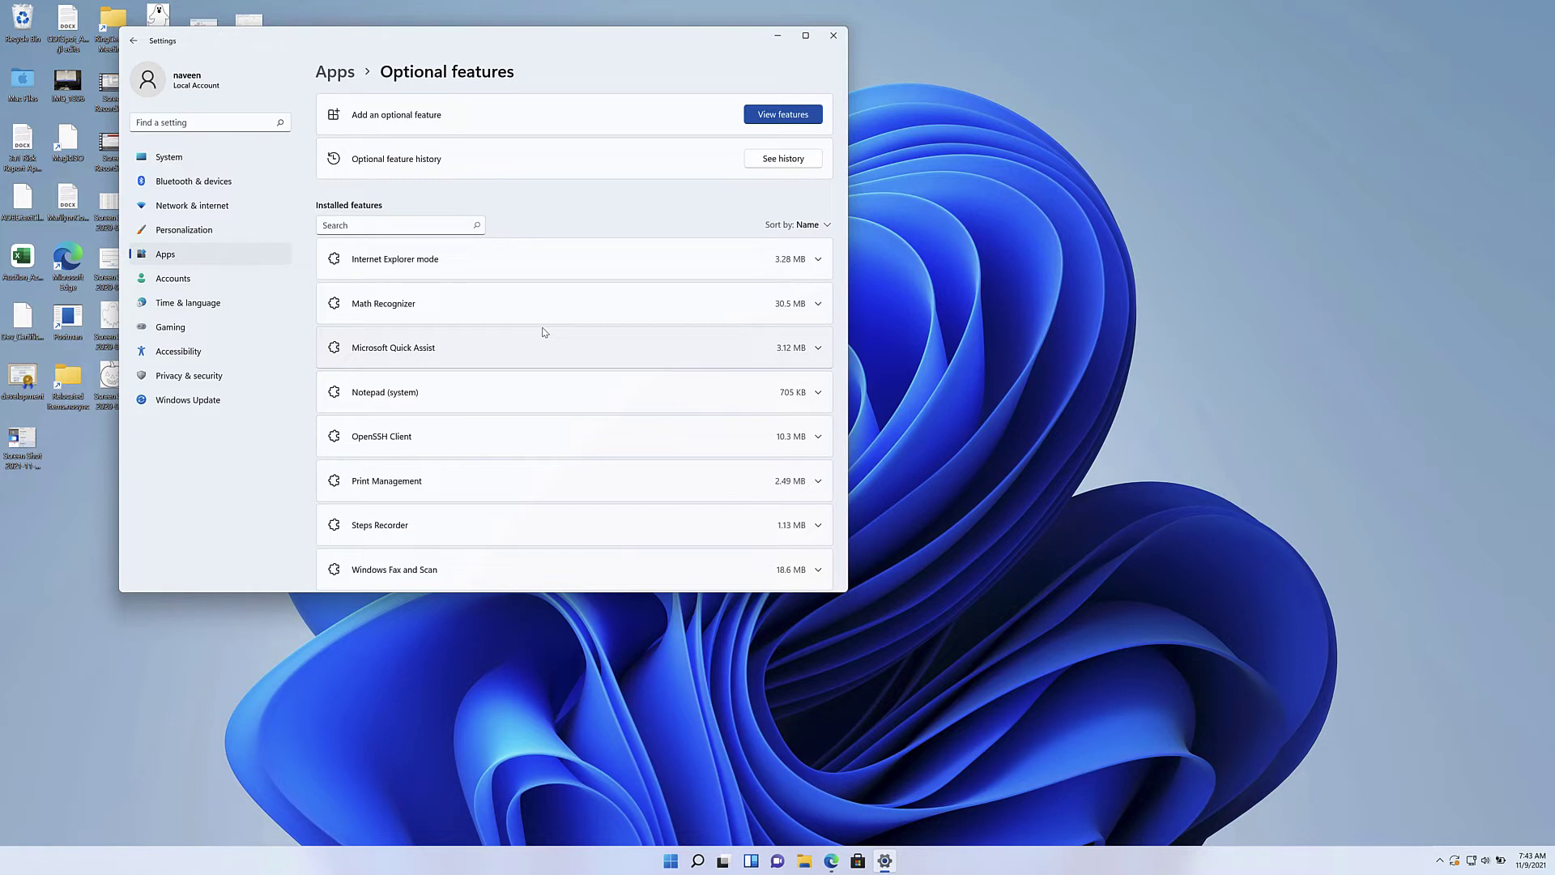
pyautogui.scroll(-4, 547, 332)
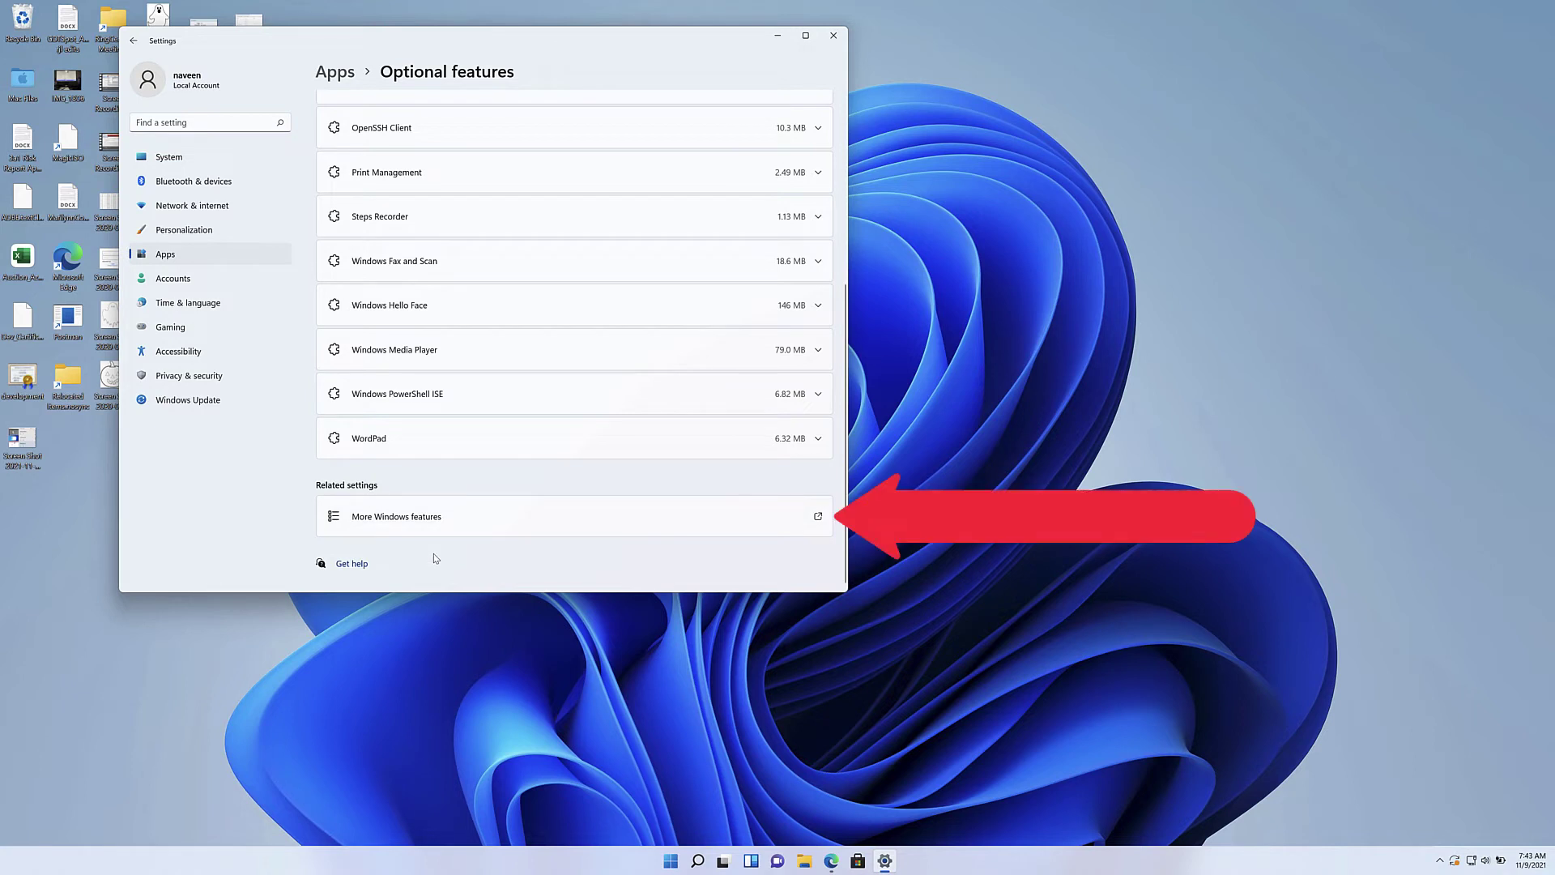
pyautogui.click(422, 525)
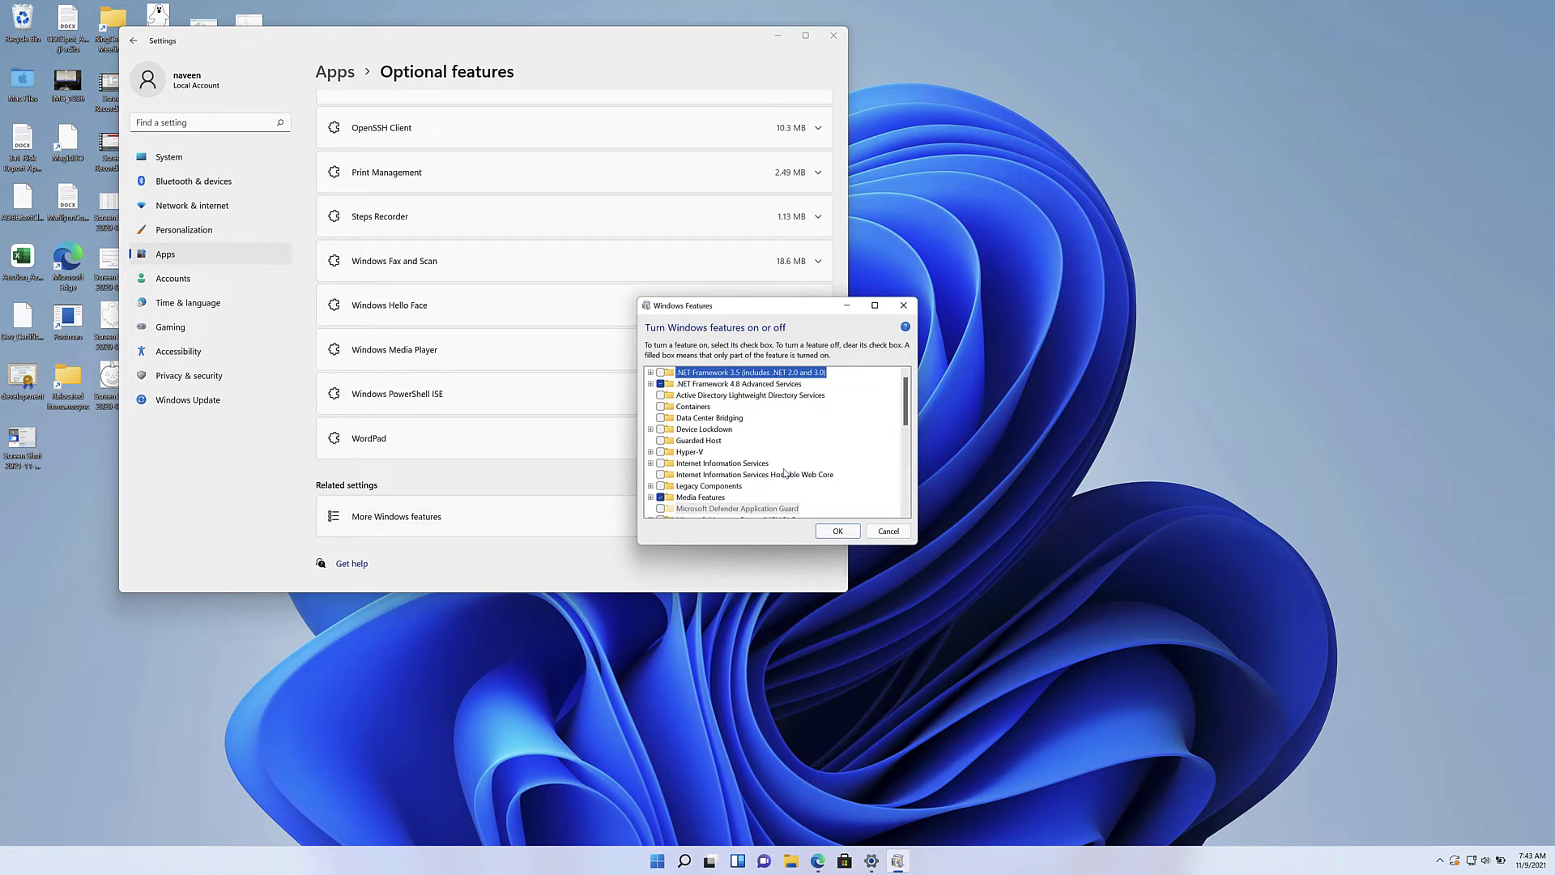
# Step: Browse the feature list, expanding and collapsing Internet Information Services, then close the dialog unchanged
pyautogui.scroll(-1, 797, 444)
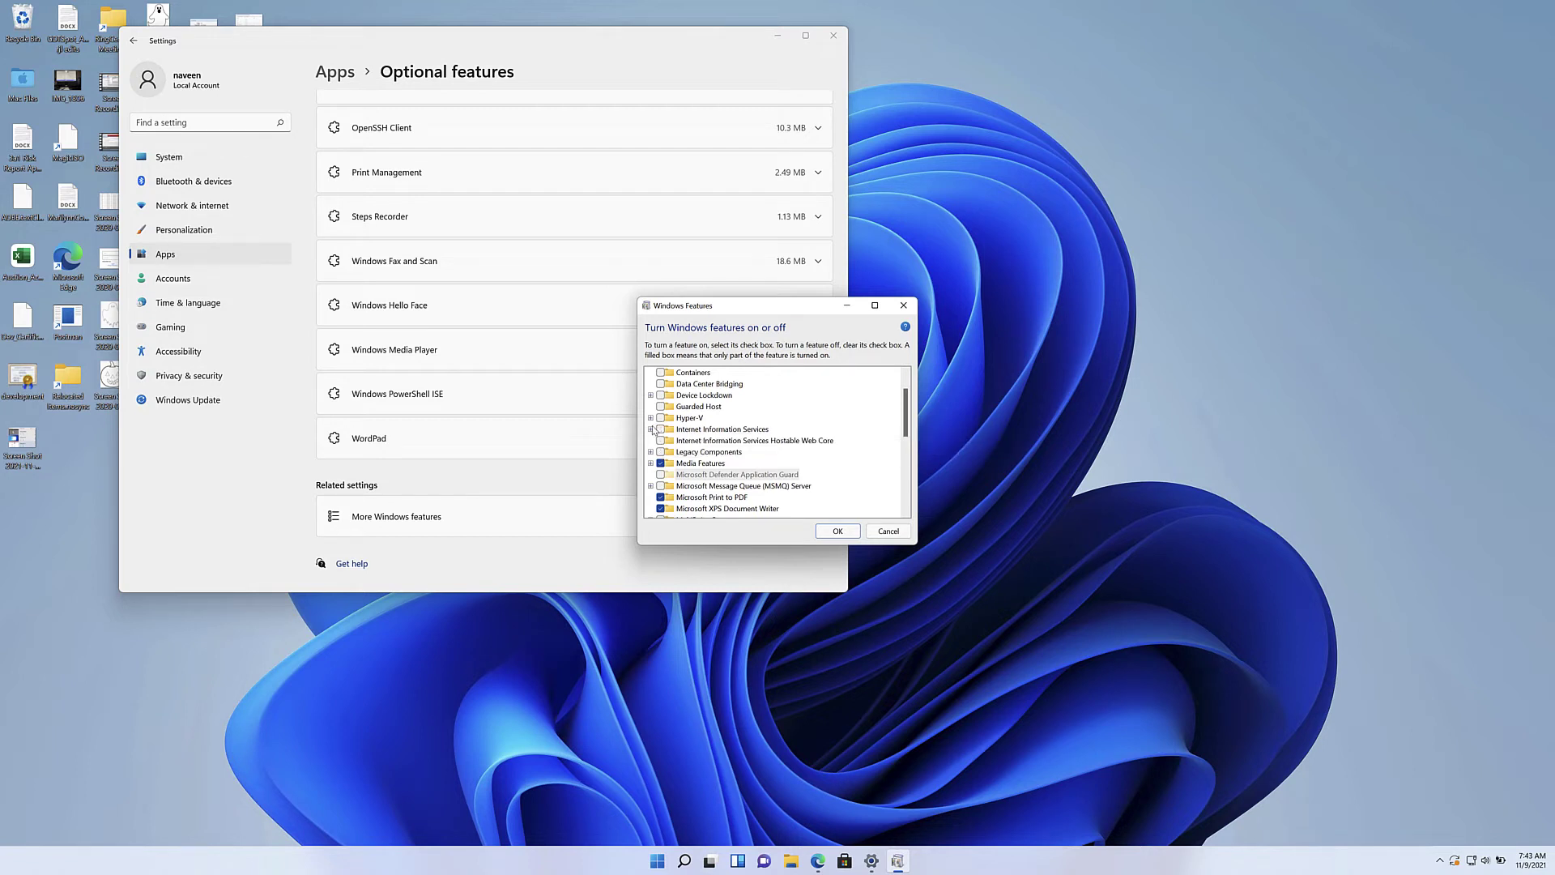
pyautogui.click(651, 430)
pyautogui.click(651, 429)
pyautogui.click(904, 306)
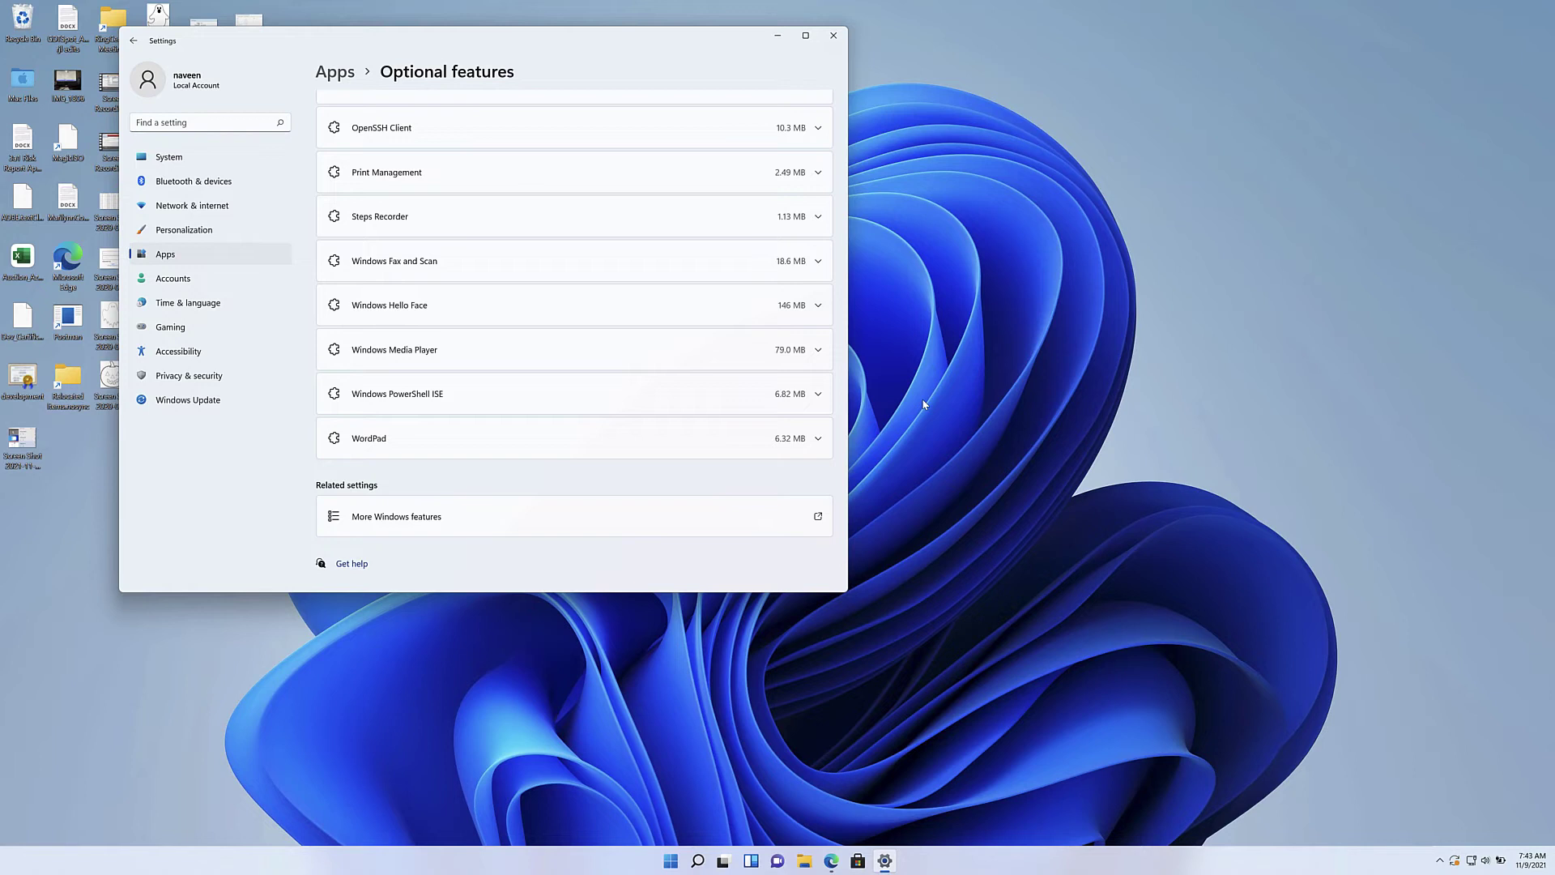
# Step: Open Windows Terminal from the desktop and run appwiz.cpl to show Programs and Features
pyautogui.rightClick(920, 710)
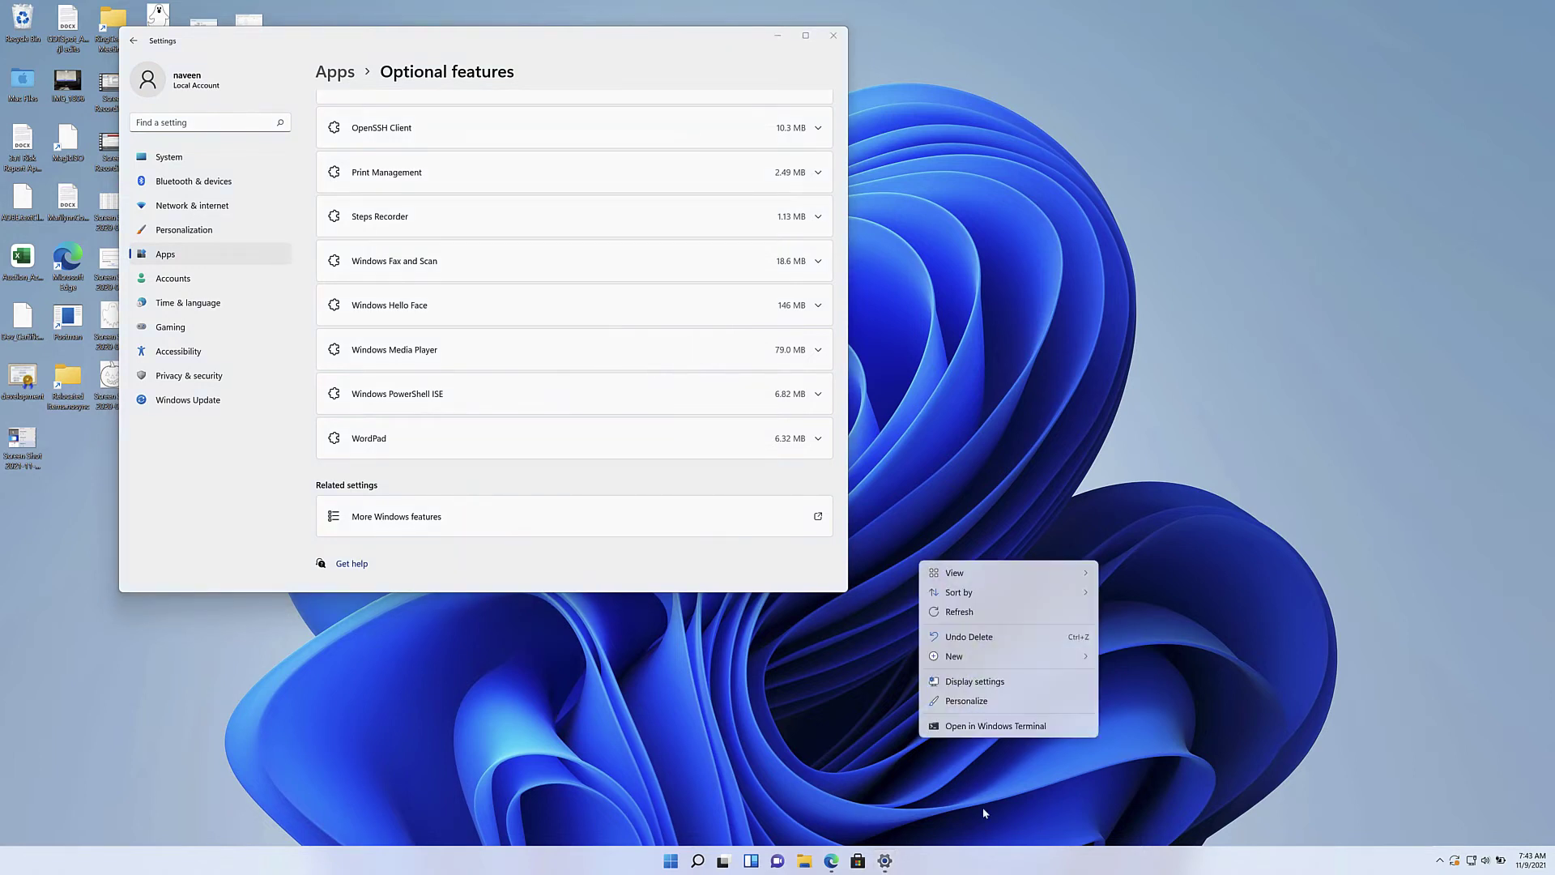
pyautogui.click(1009, 725)
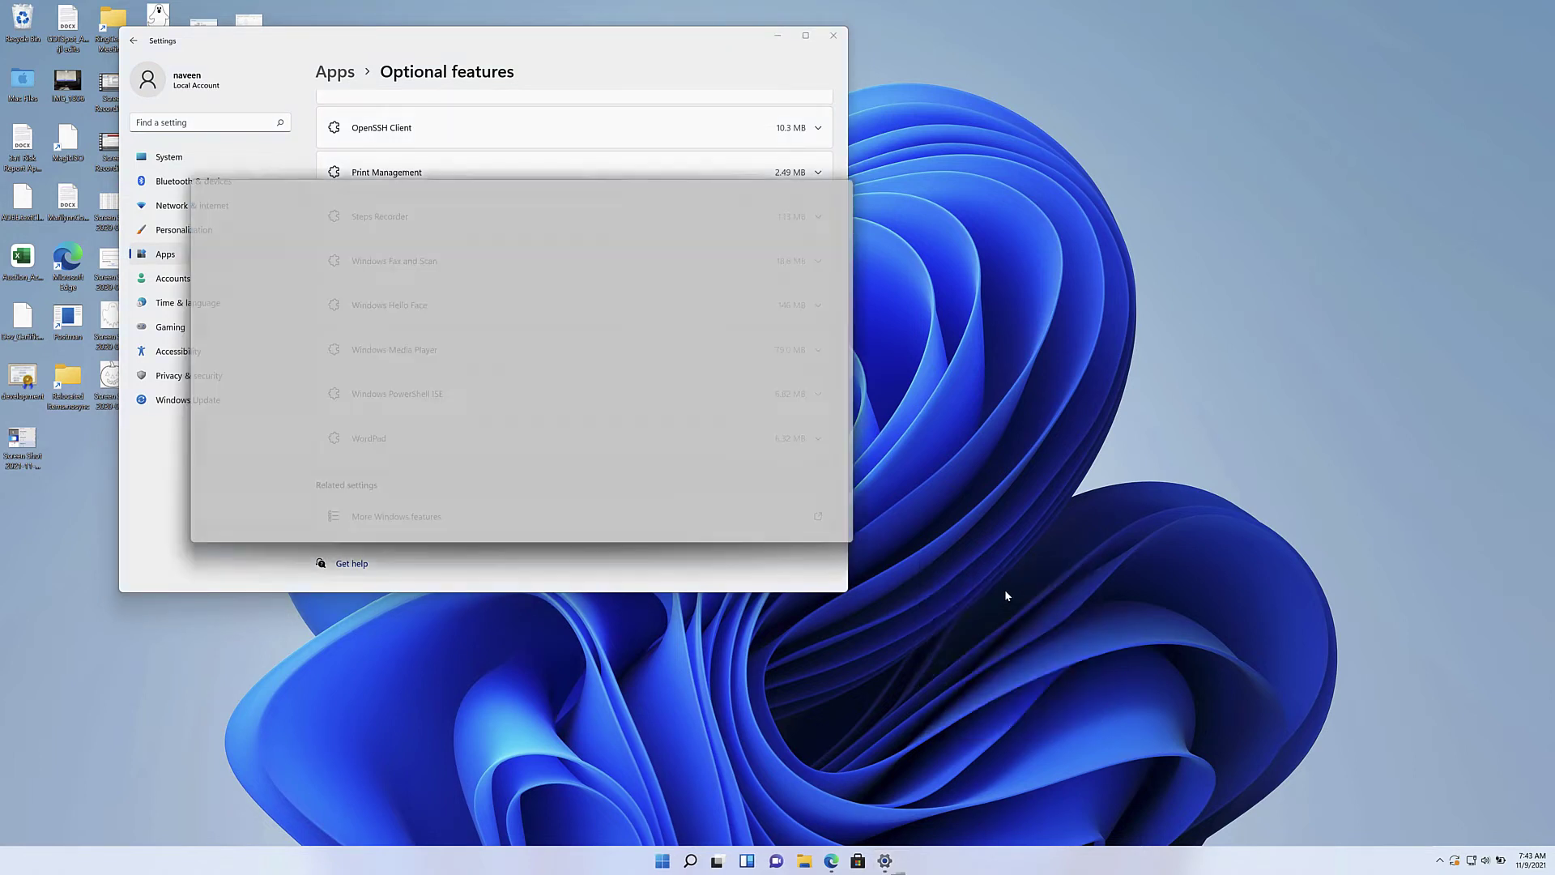
pyautogui.write('a')
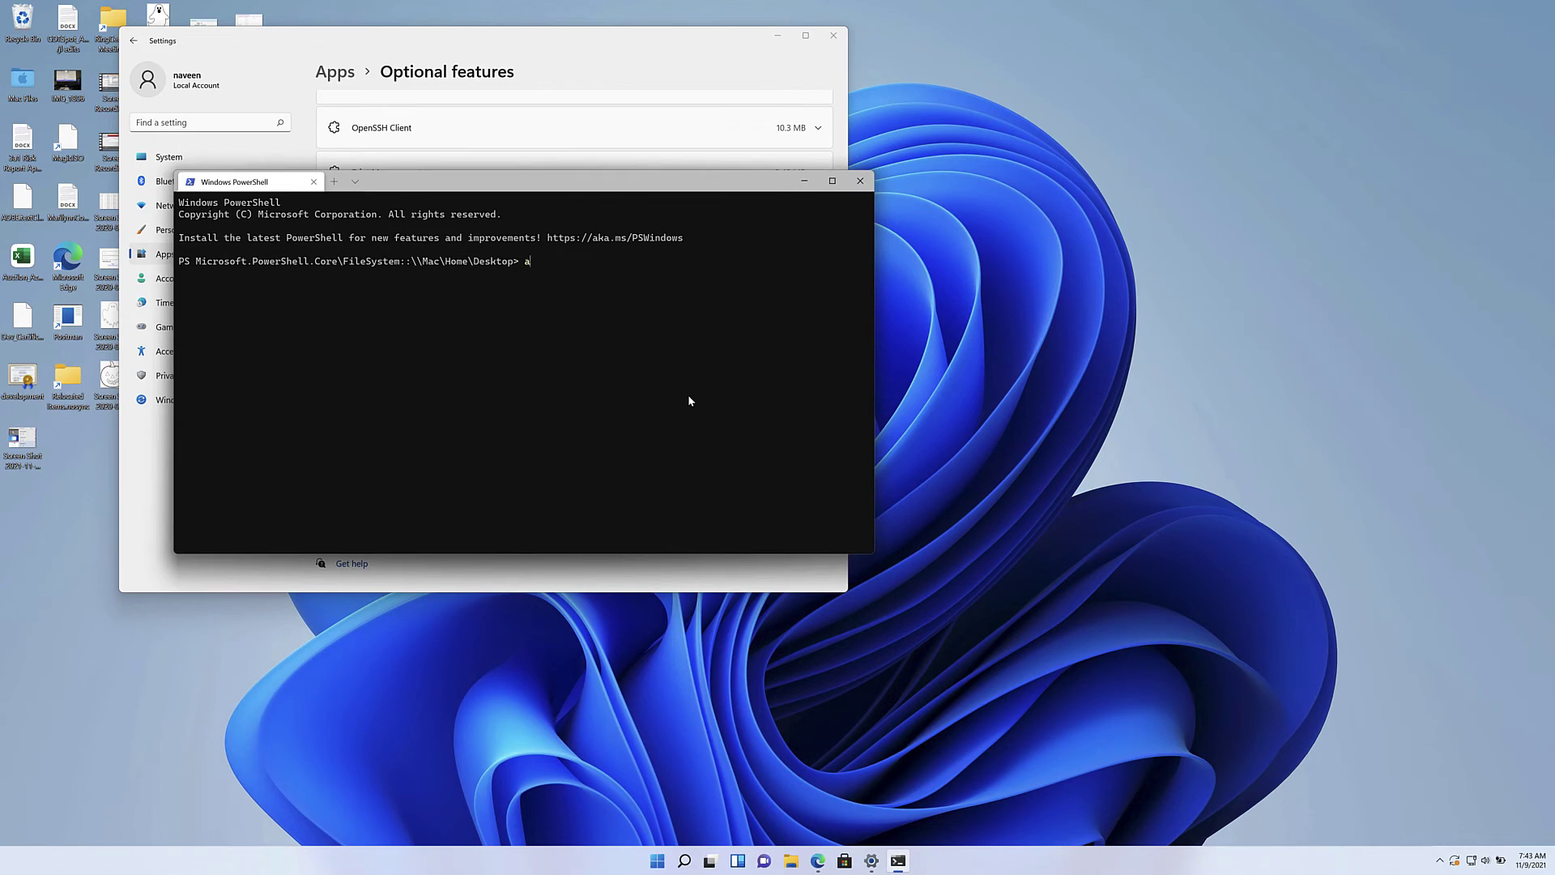
pyautogui.write('ppwiz.cp')
pyautogui.write('l')
pyautogui.press('Return')
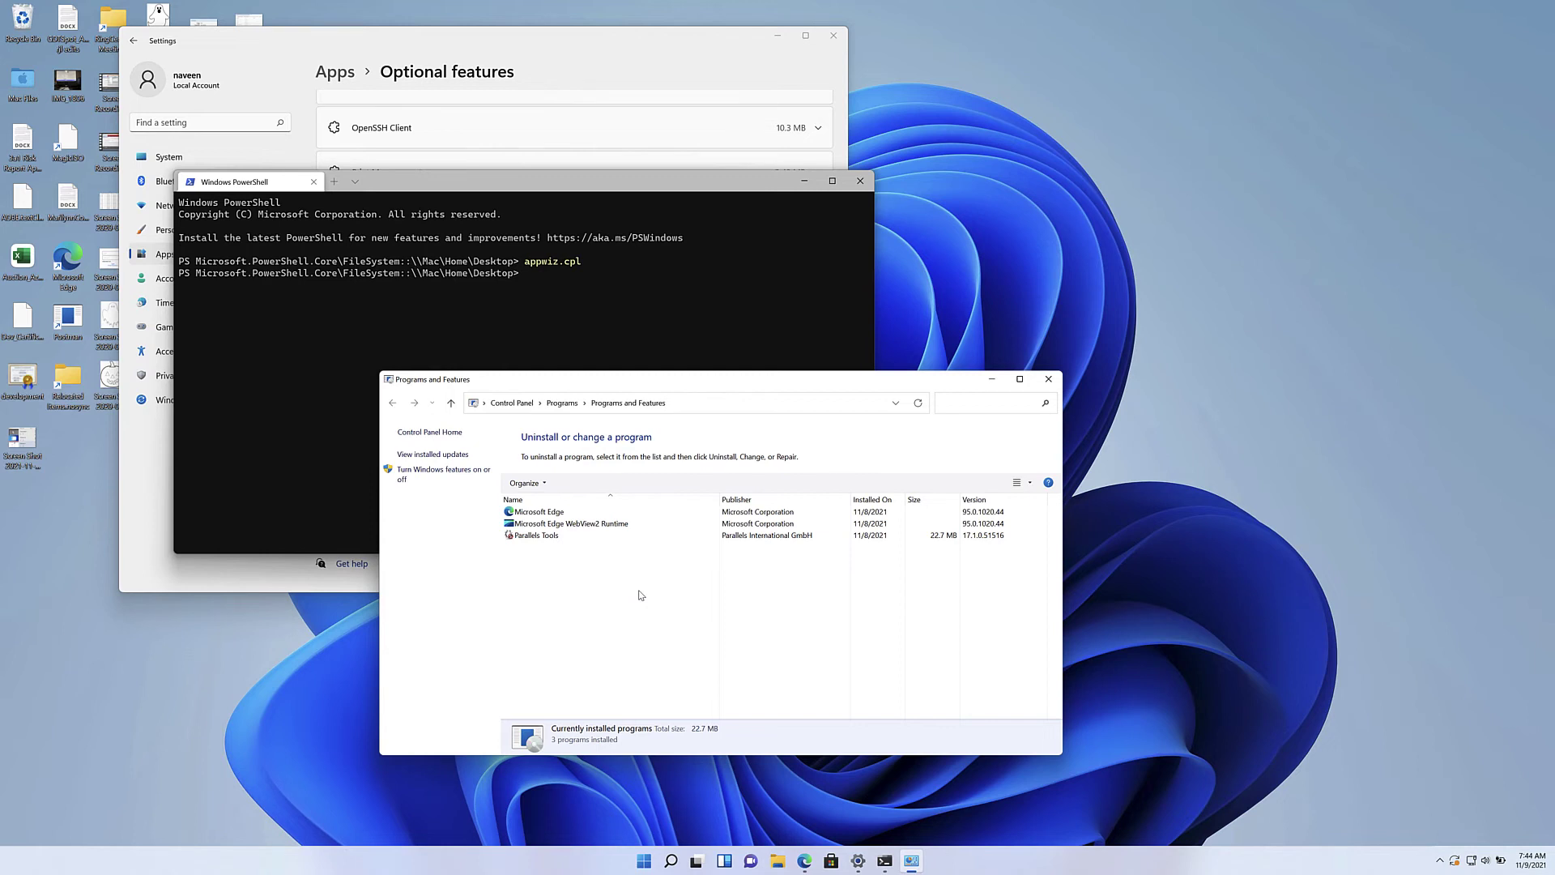
# Step: Open Turn Windows features on or off, cancel it, then close Programs and Features
pyautogui.click(435, 474)
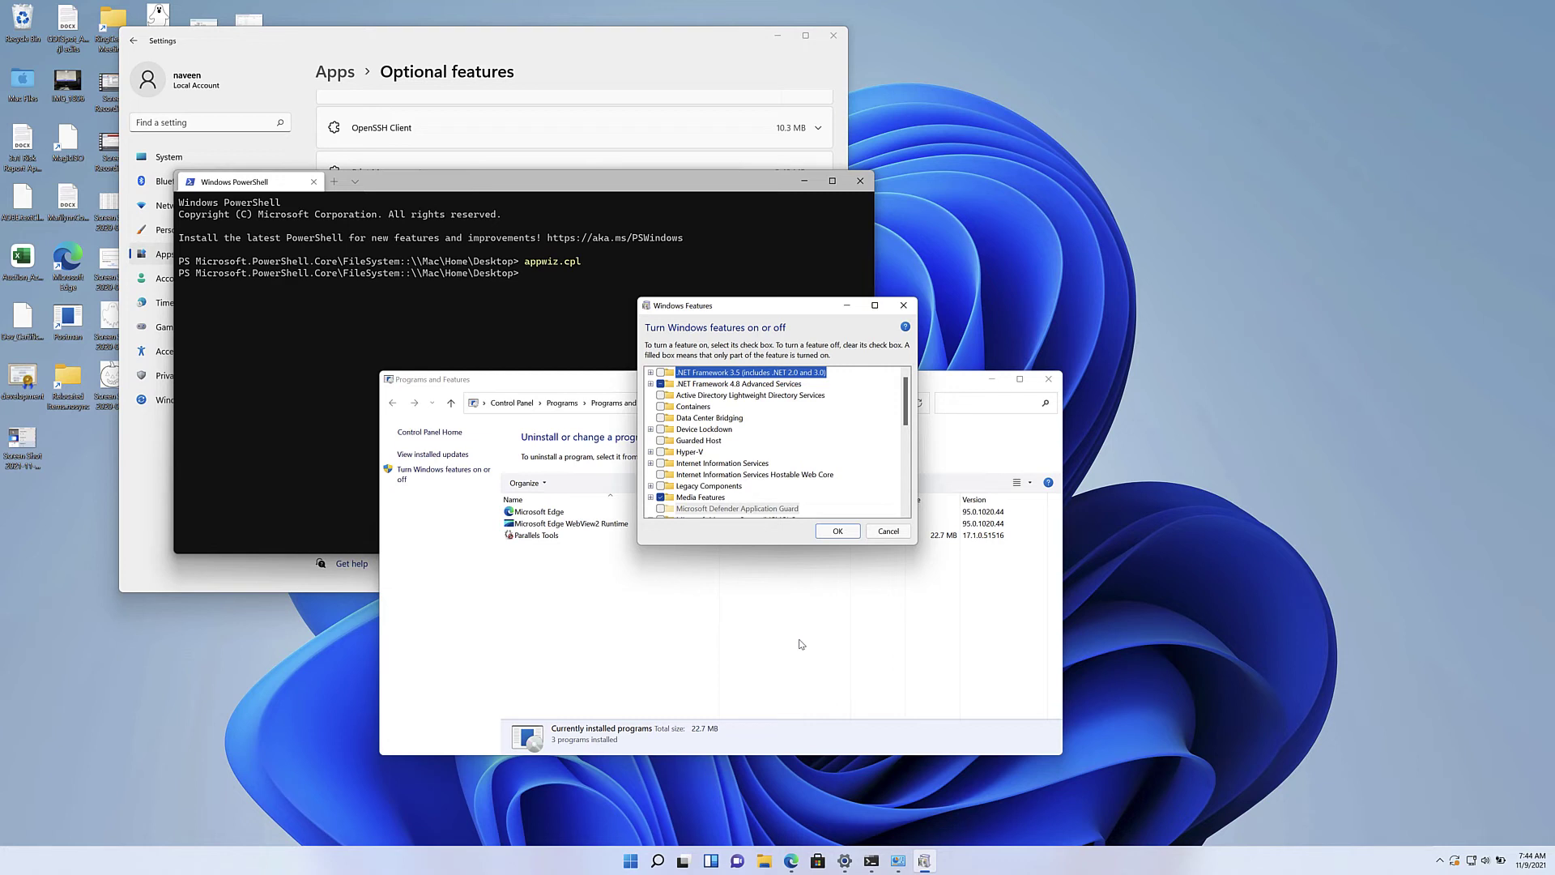
pyautogui.click(888, 531)
pyautogui.click(1053, 383)
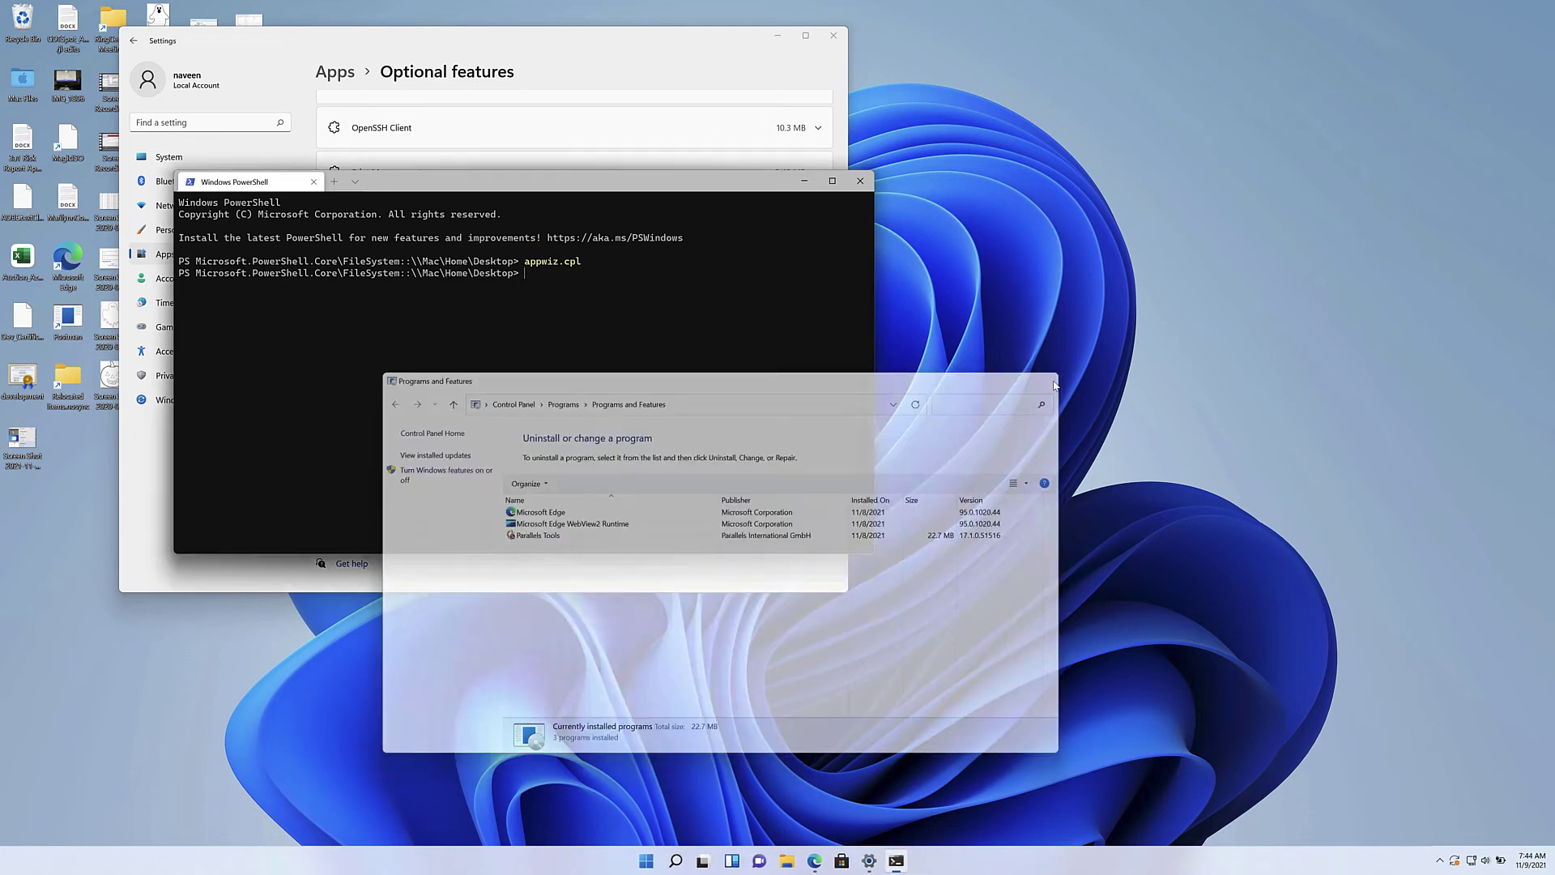
# Step: Start a new desktop shortcut with appwiz.cpl as its target location
pyautogui.rightClick(1091, 471)
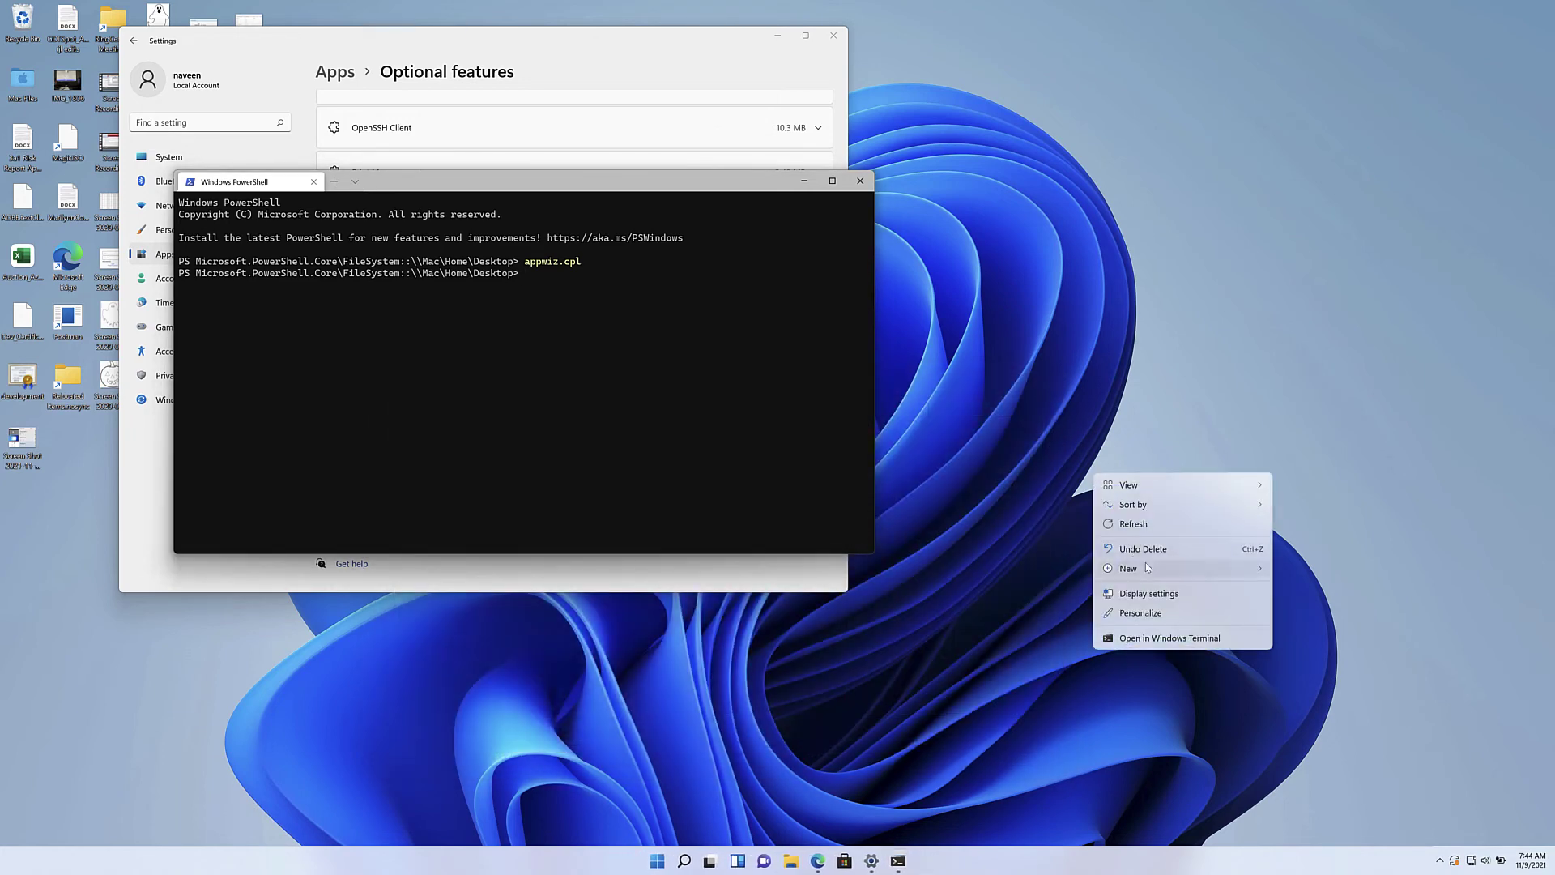
pyautogui.moveTo(1147, 568)
pyautogui.click(1336, 589)
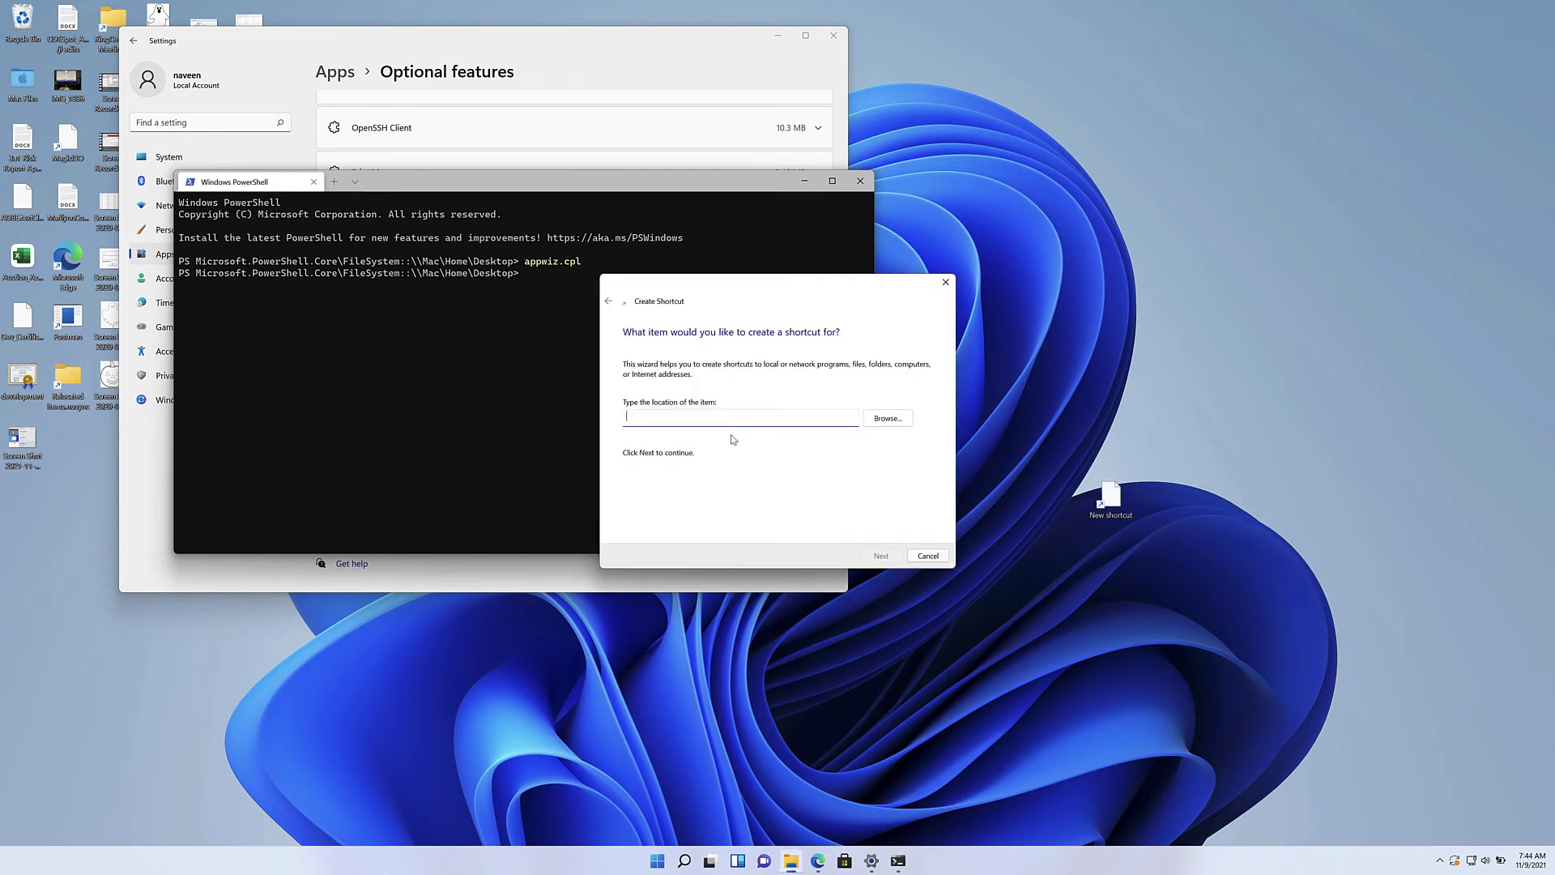
pyautogui.write('appwiz.cpl')
pyautogui.click(876, 556)
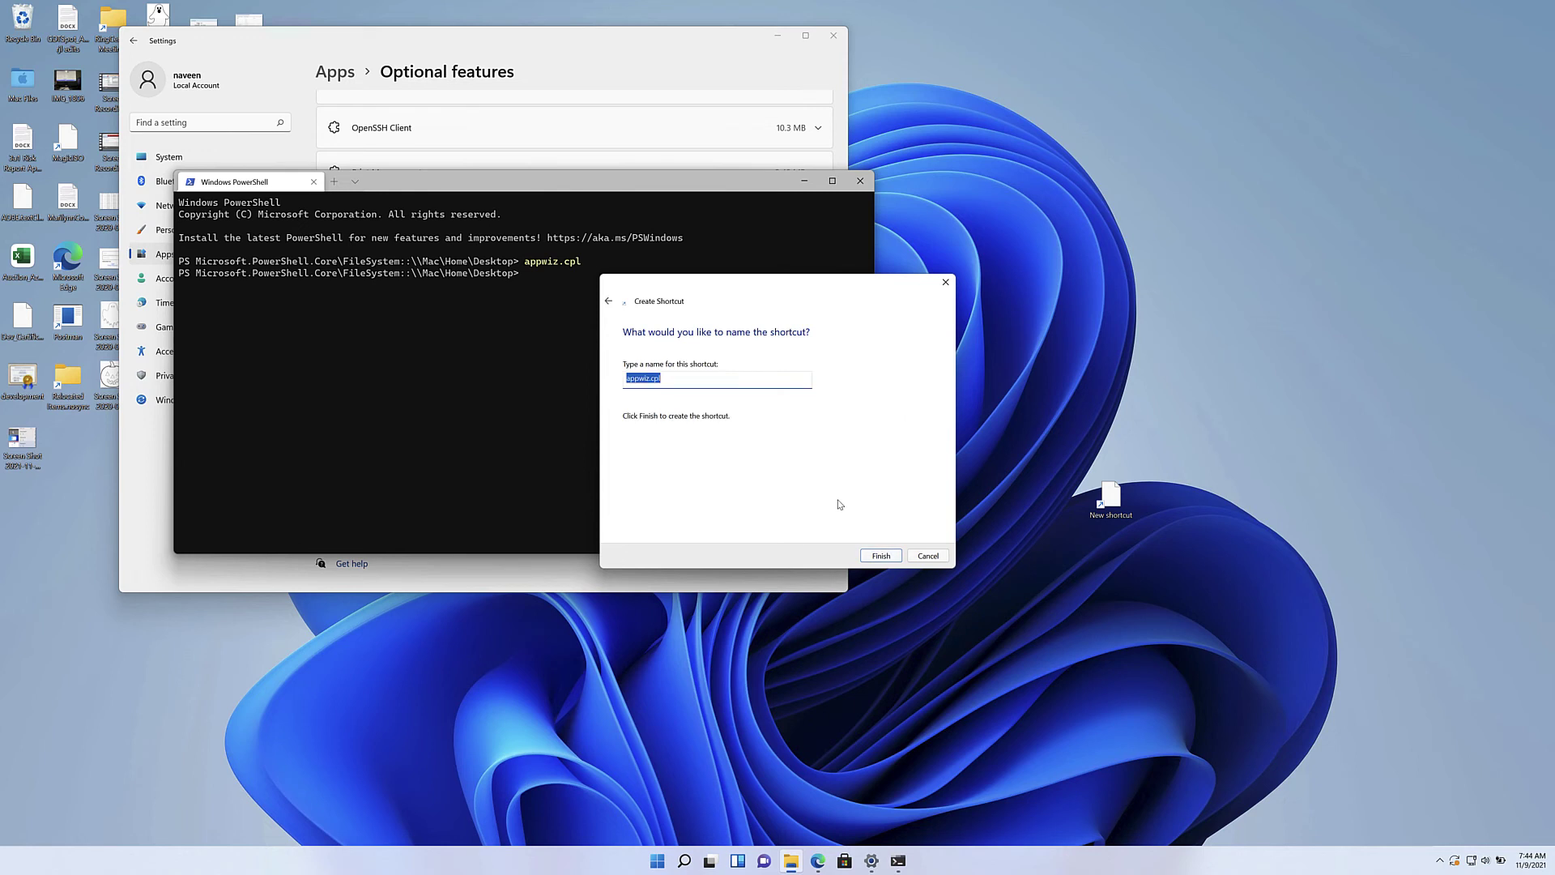
# Step: Name the shortcut 'Programs & Features' and finish the wizard
pyautogui.write('Program & Features')
pyautogui.click(654, 378)
pyautogui.write('s')
pyautogui.click(878, 557)
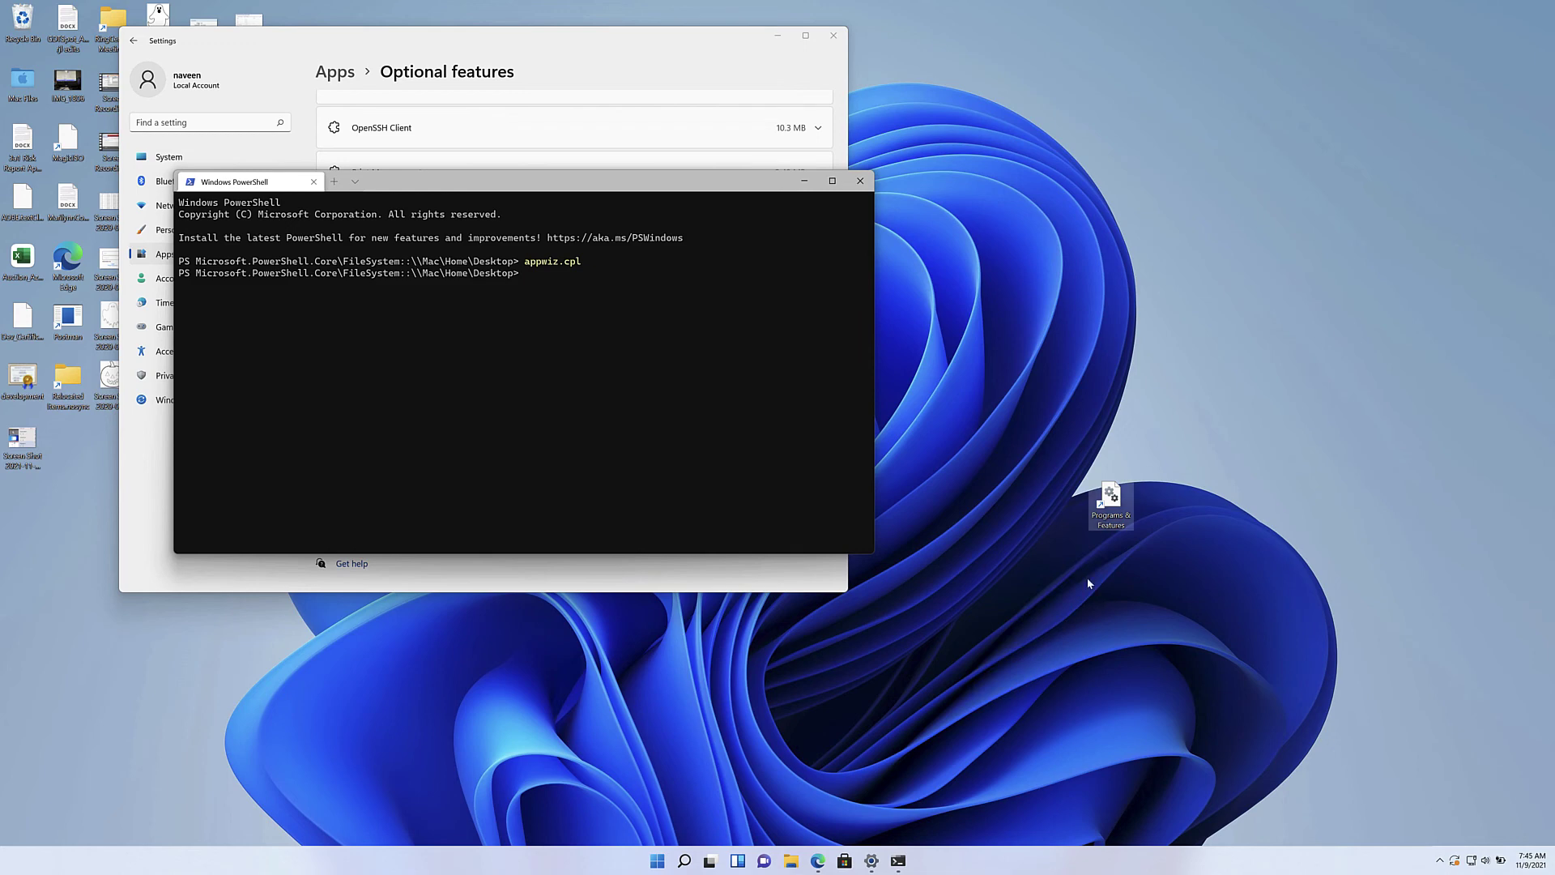
pyautogui.click(1115, 508)
pyautogui.doubleClick(1114, 506)
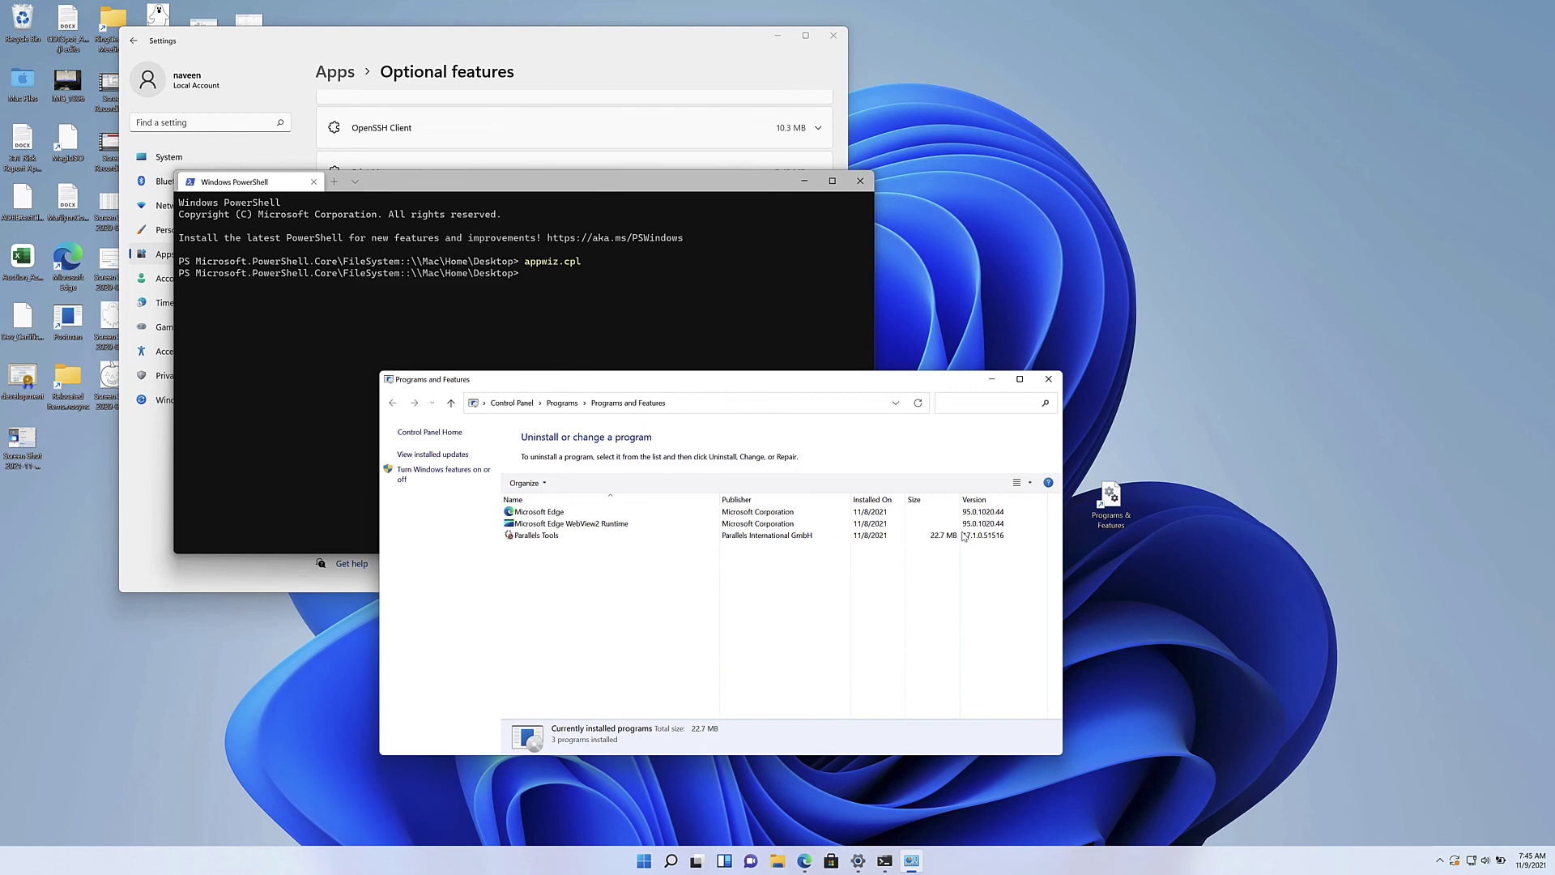
pyautogui.click(1048, 378)
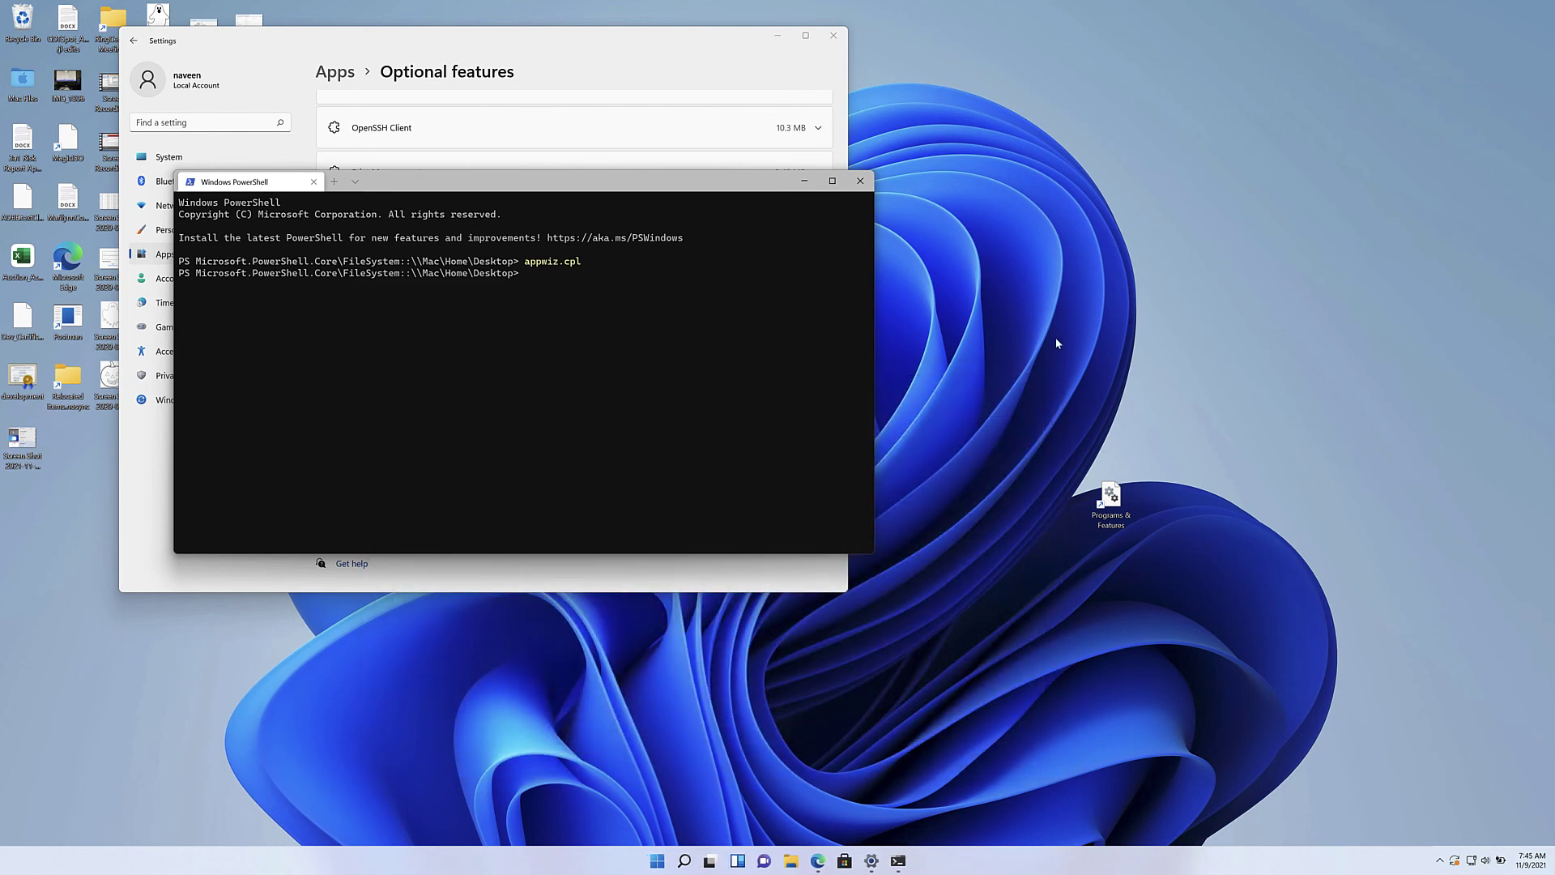